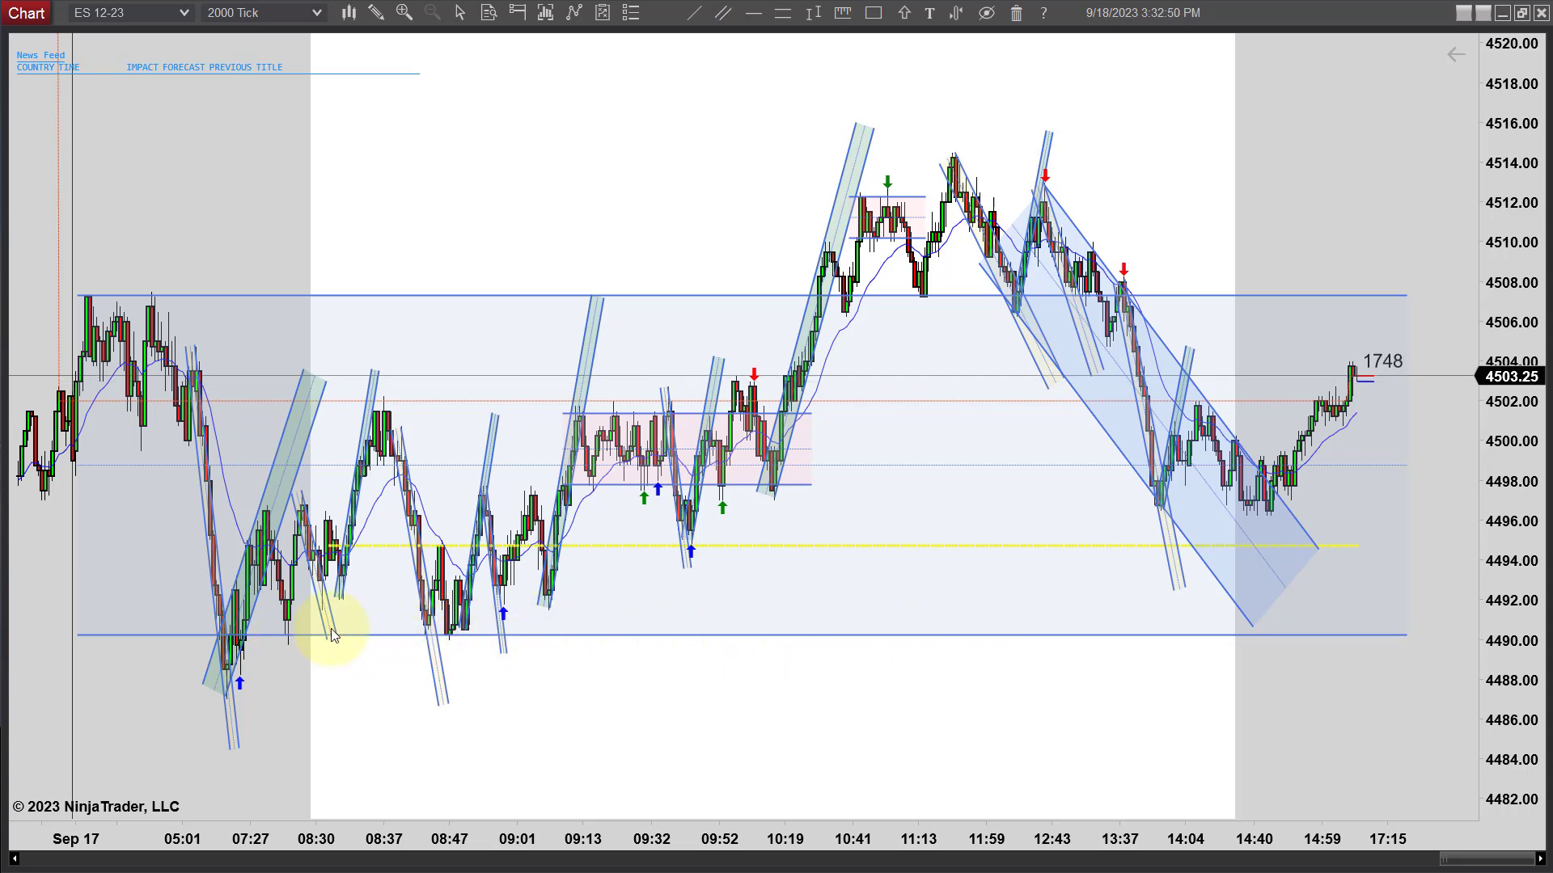
# Place a blue up arrow under the 07:27 low, then pan and zoom into the early Sep 17–18 bars.
pyautogui.click(234, 679)
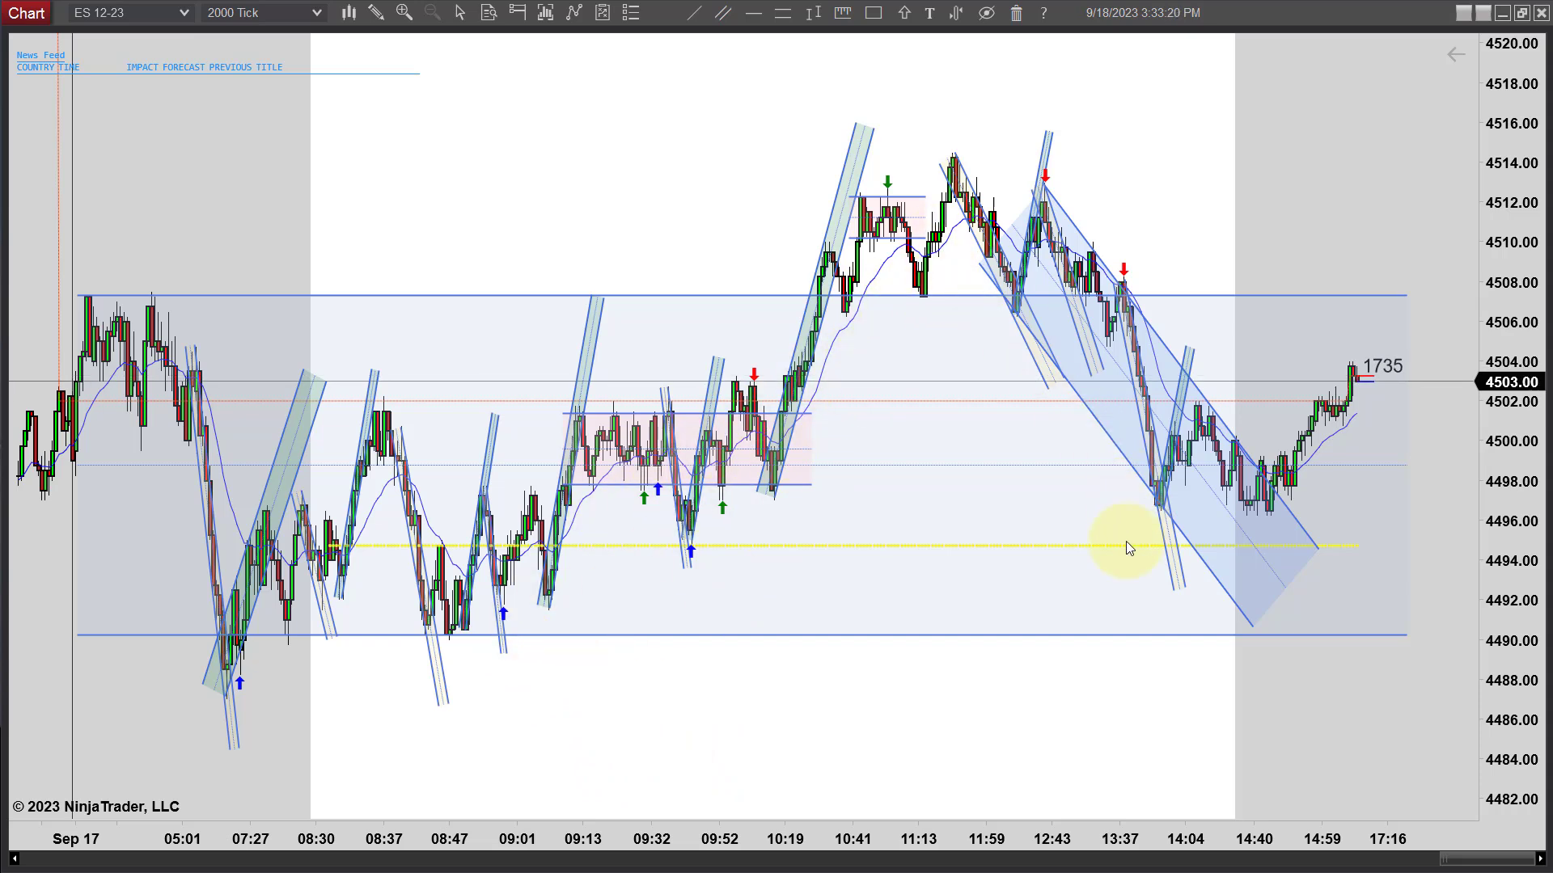
pyautogui.moveTo(731, 714); pyautogui.dragTo(752, 717)
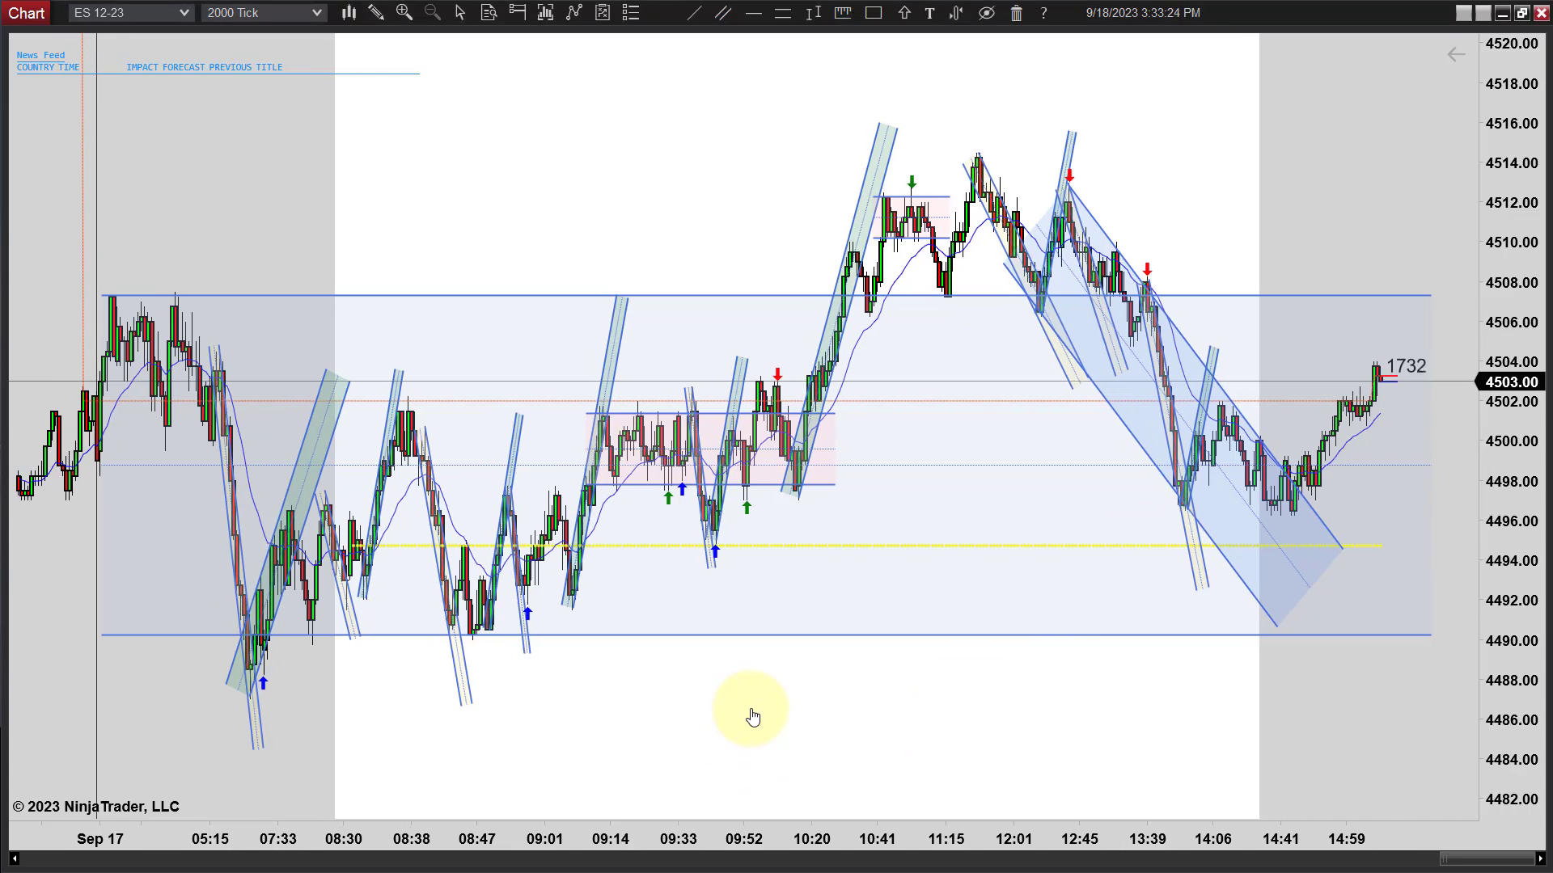
pyautogui.scroll(-3, 752, 715)
pyautogui.moveTo(562, 710); pyautogui.dragTo(896, 717)
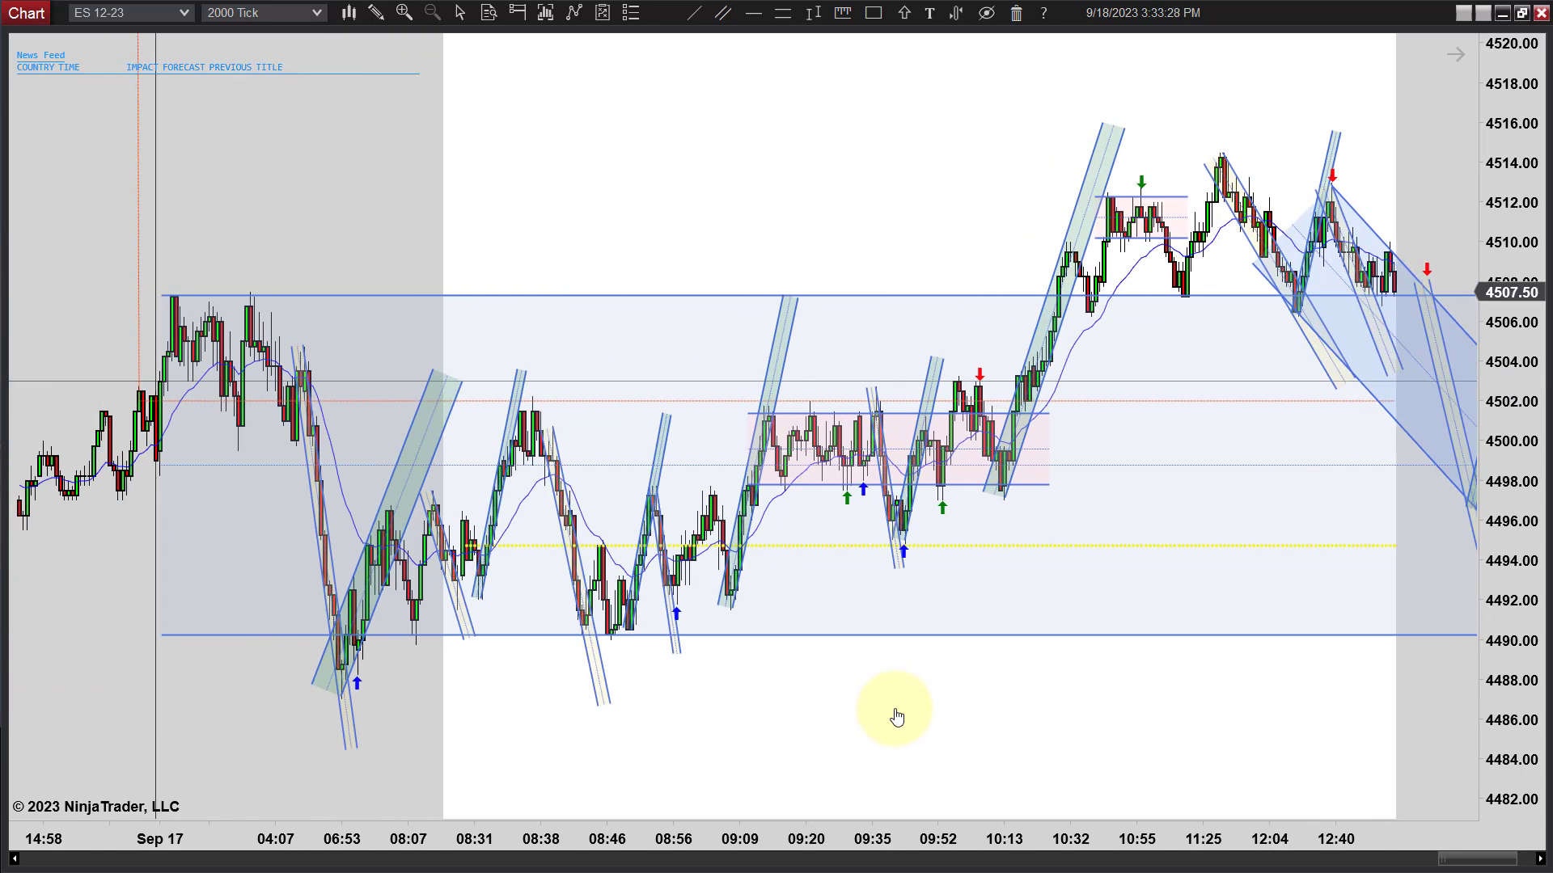
pyautogui.moveTo(800, 727)
pyautogui.mouseDown()
pyautogui.moveTo(629, 735)
pyautogui.moveTo(793, 731)
pyautogui.moveTo(765, 764)
pyautogui.moveTo(818, 738)
pyautogui.moveTo(877, 742)
pyautogui.moveTo(606, 755)
pyautogui.moveTo(833, 740)
pyautogui.mouseUp()
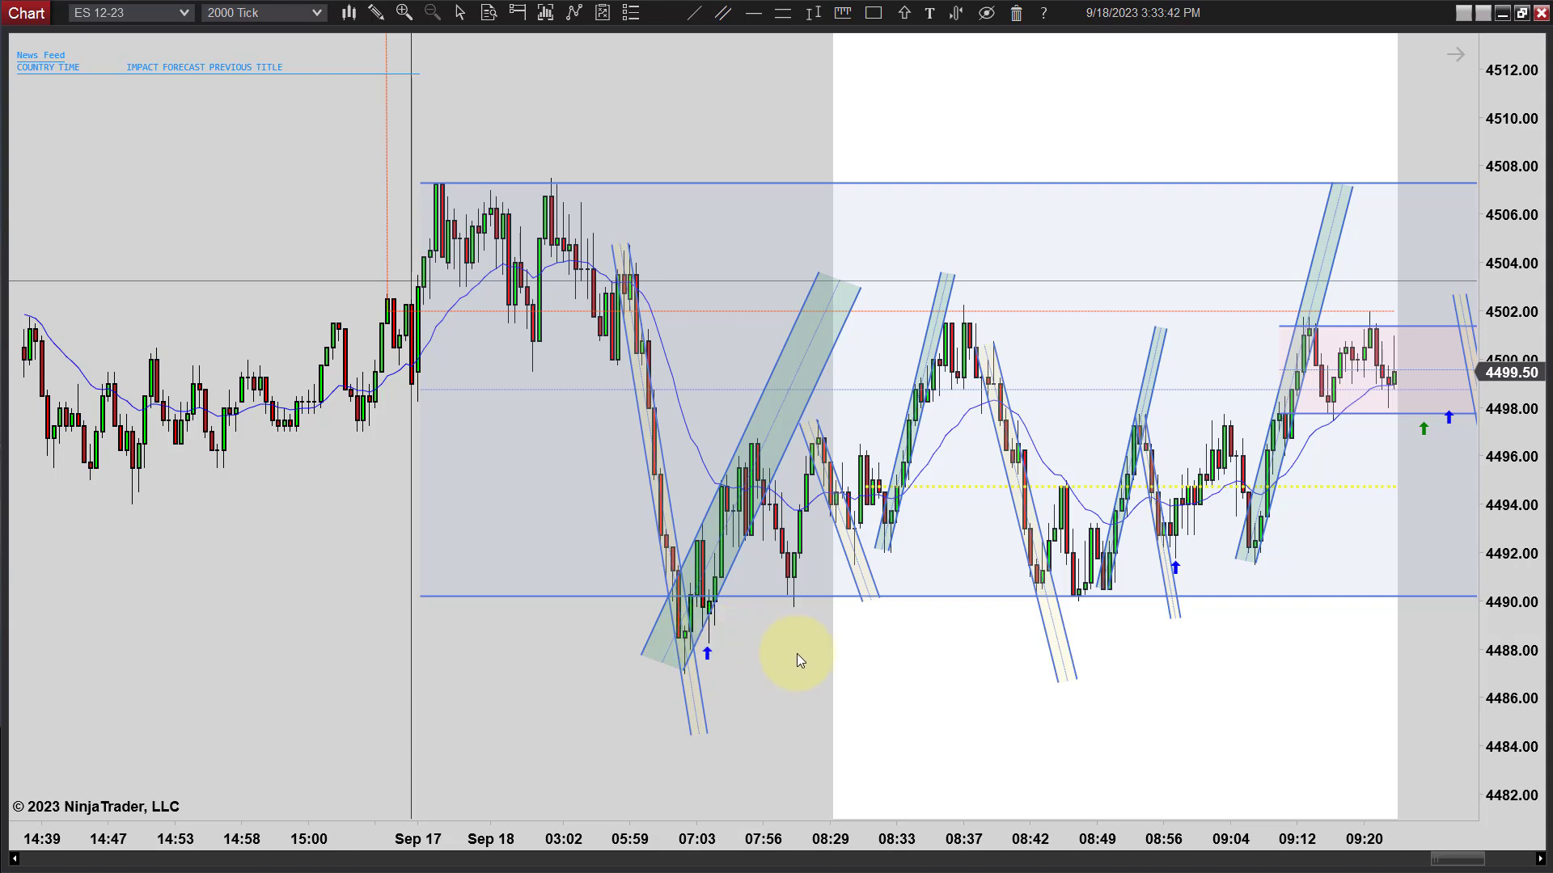
# Delete the blue arrow and put an Arrow Up Green marker under the 07:15 low.
pyautogui.scroll(1, 797, 654)
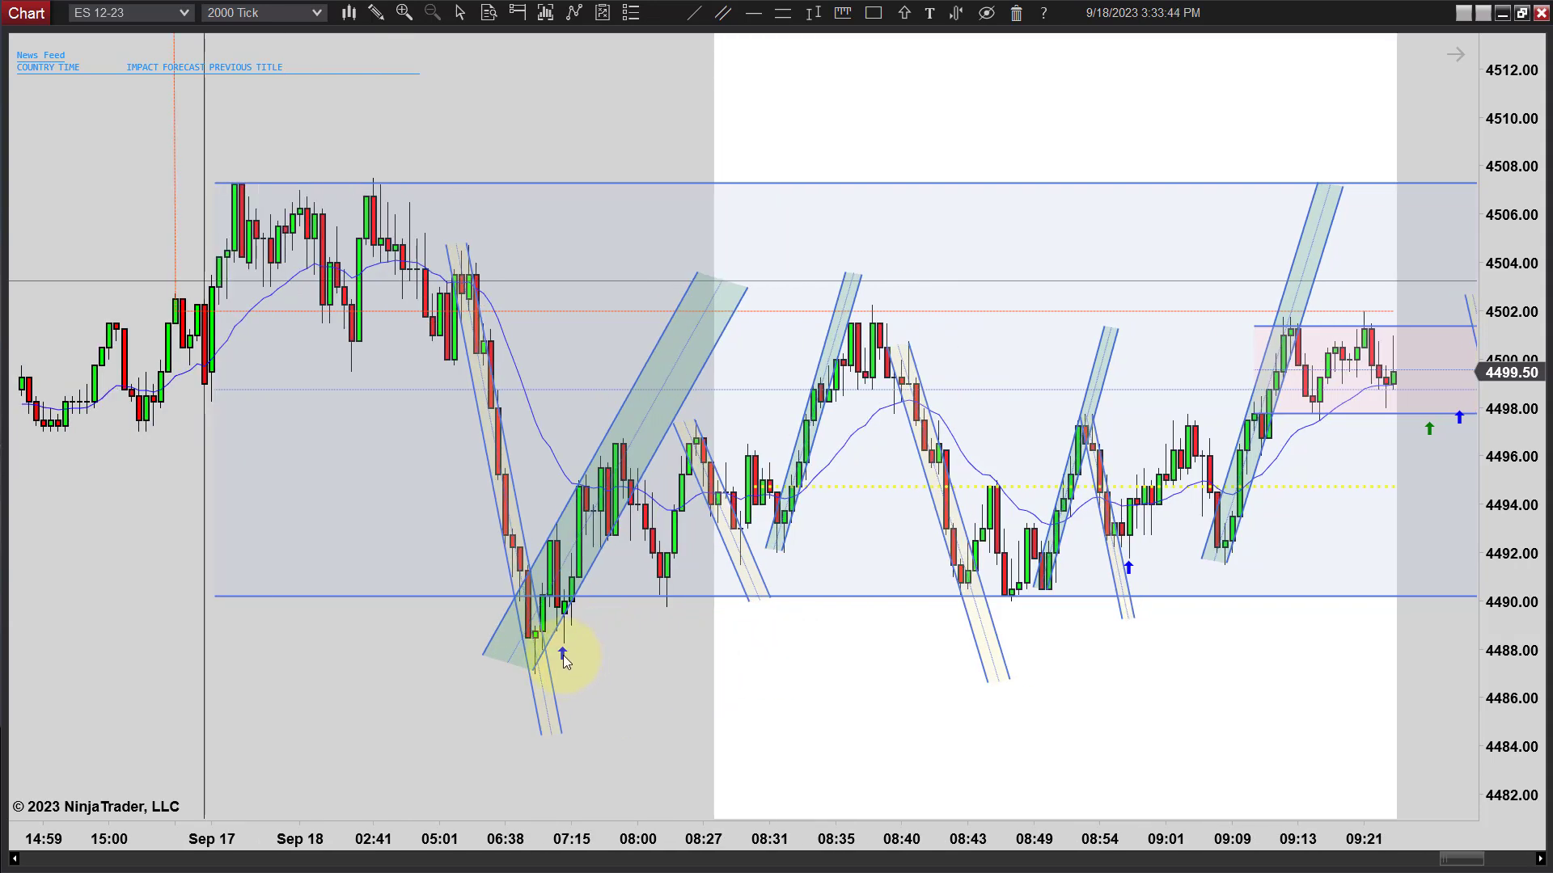
pyautogui.press('Delete')
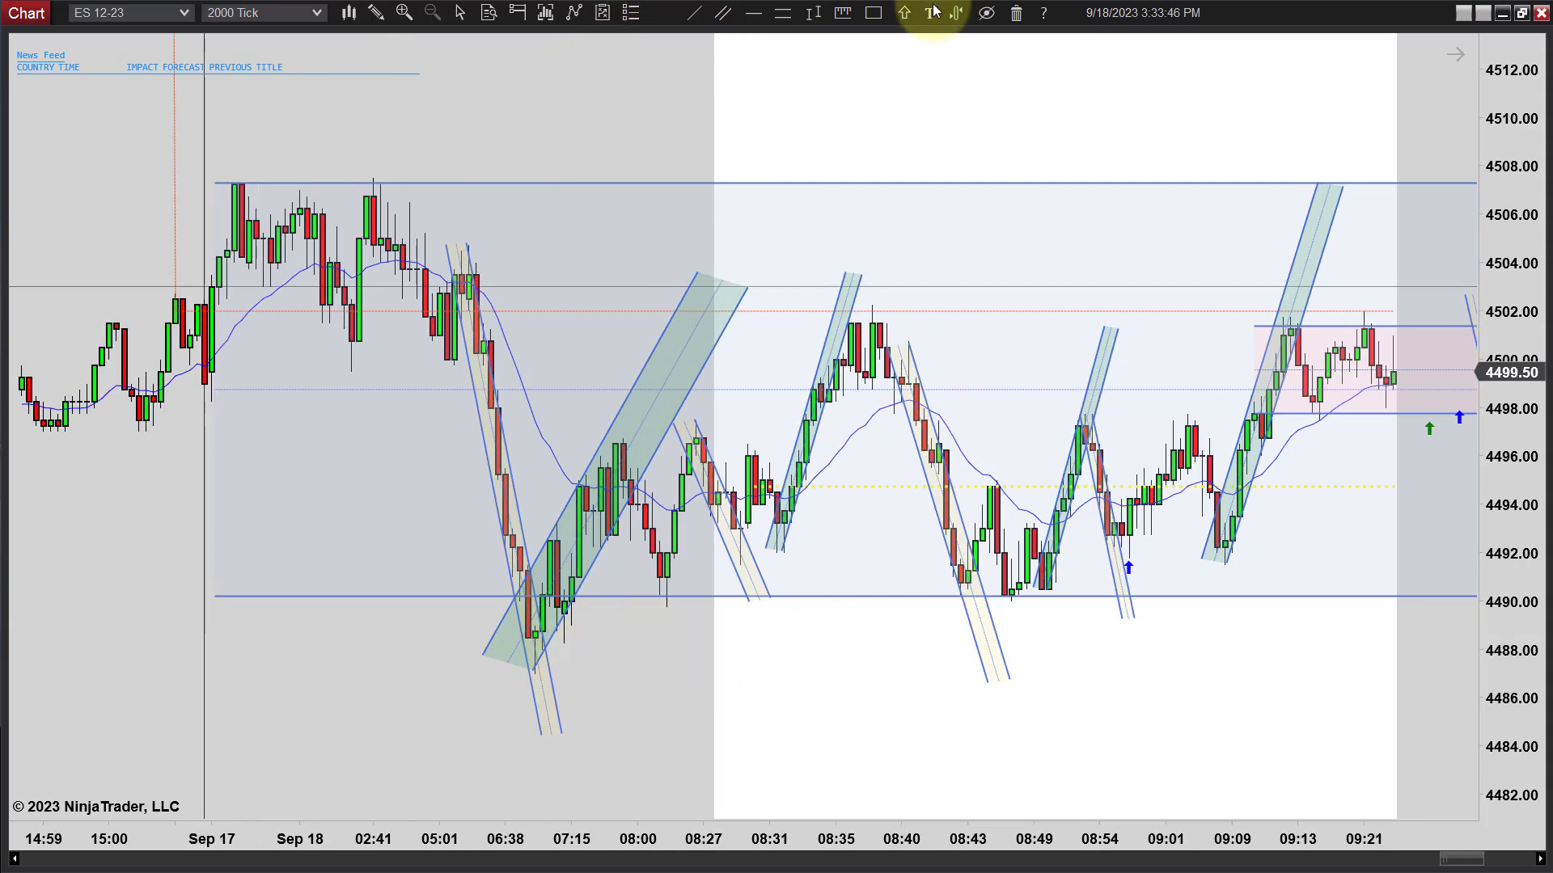
pyautogui.click(904, 12)
pyautogui.click(912, 65)
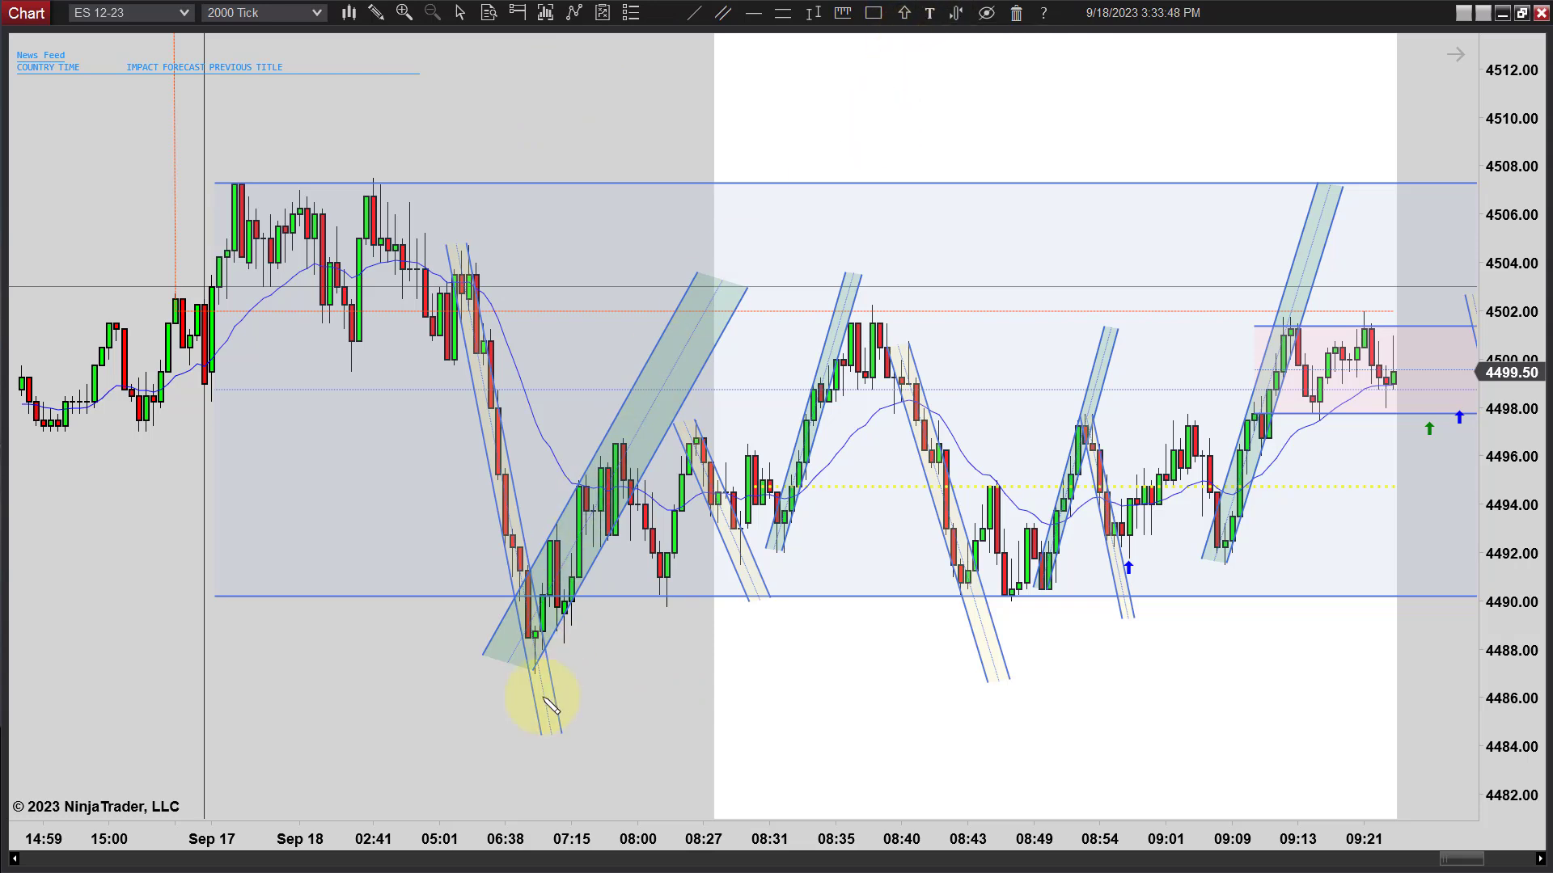
pyautogui.click(565, 651)
pyautogui.moveTo(643, 705); pyautogui.dragTo(753, 706)
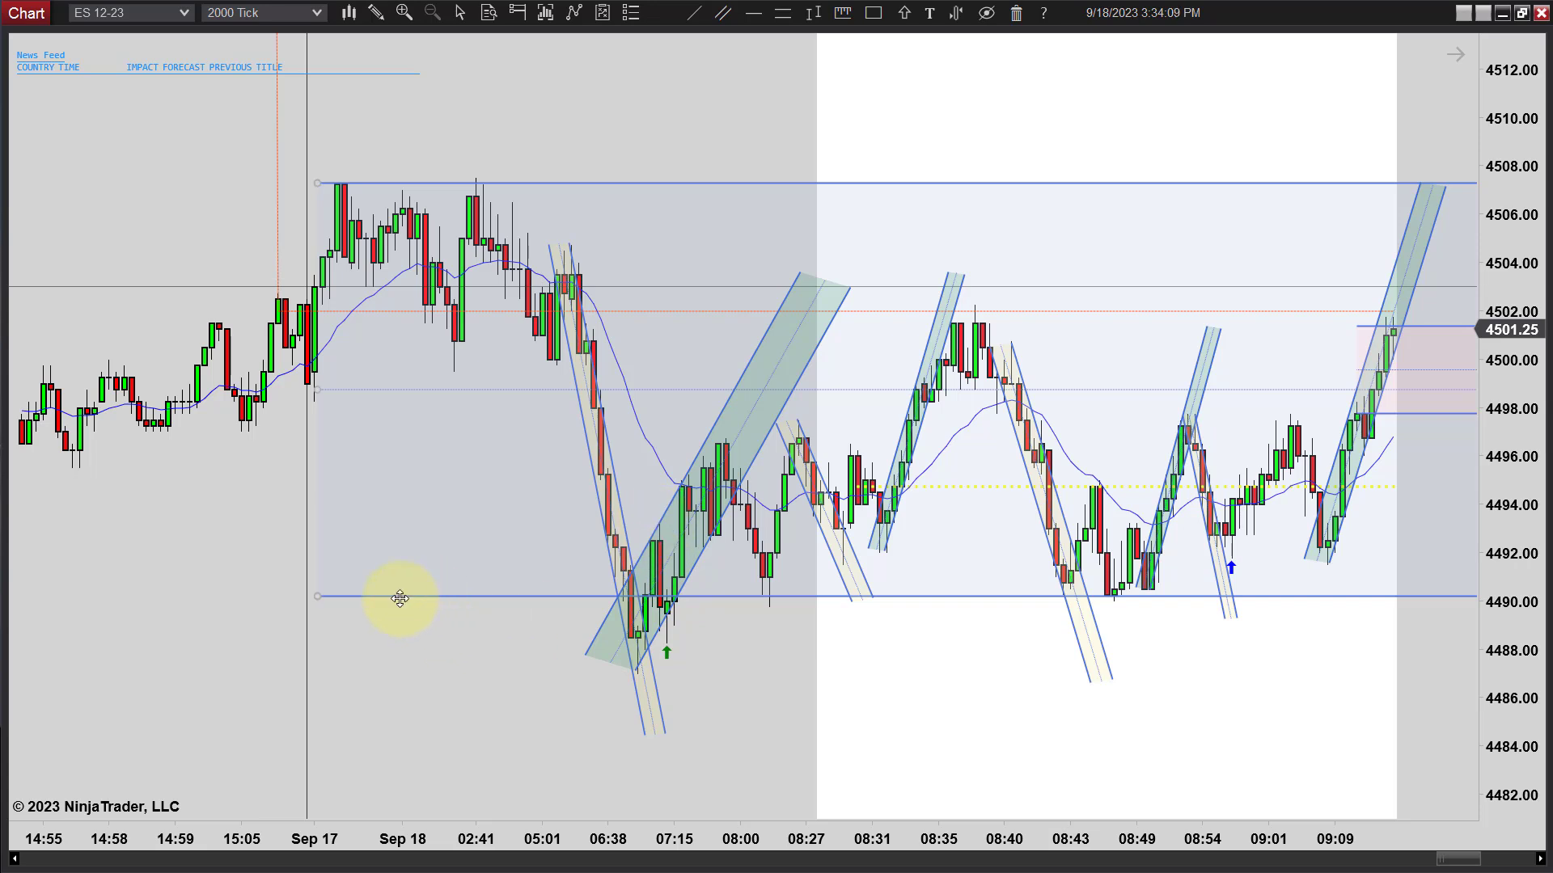
# Drag the large range box's bottom-left handle down to about 4488.50.
pyautogui.moveTo(318, 596); pyautogui.dragTo(322, 640)
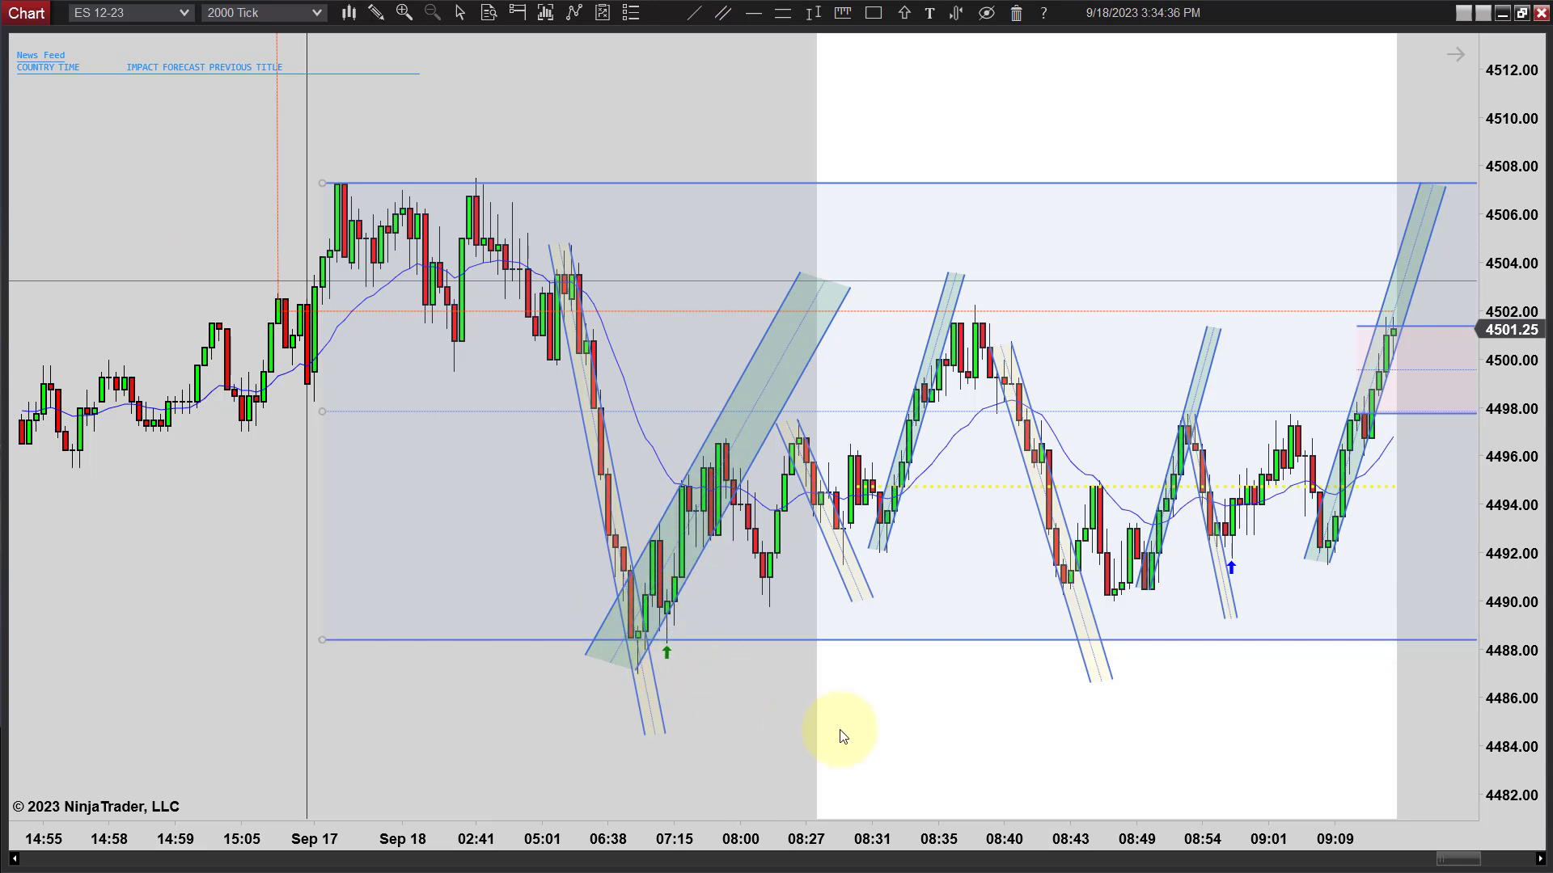
# Place a green Arrow Up long-signal marker beneath the 08:48 candles.
pyautogui.scroll(1, 841, 736)
pyautogui.scroll(-1, 866, 742)
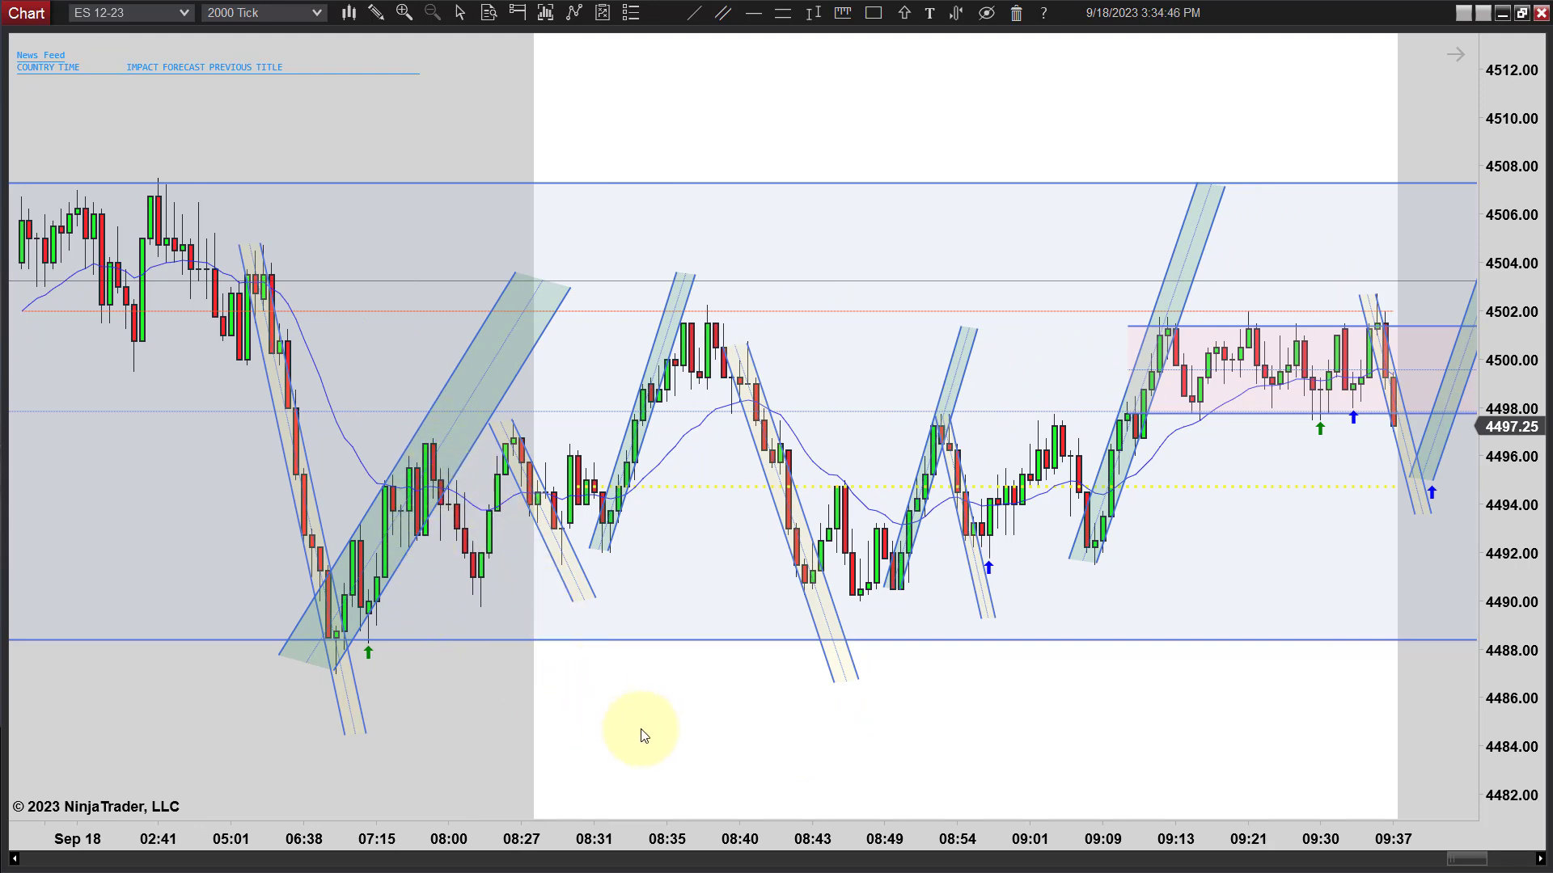
pyautogui.scroll(1, 683, 732)
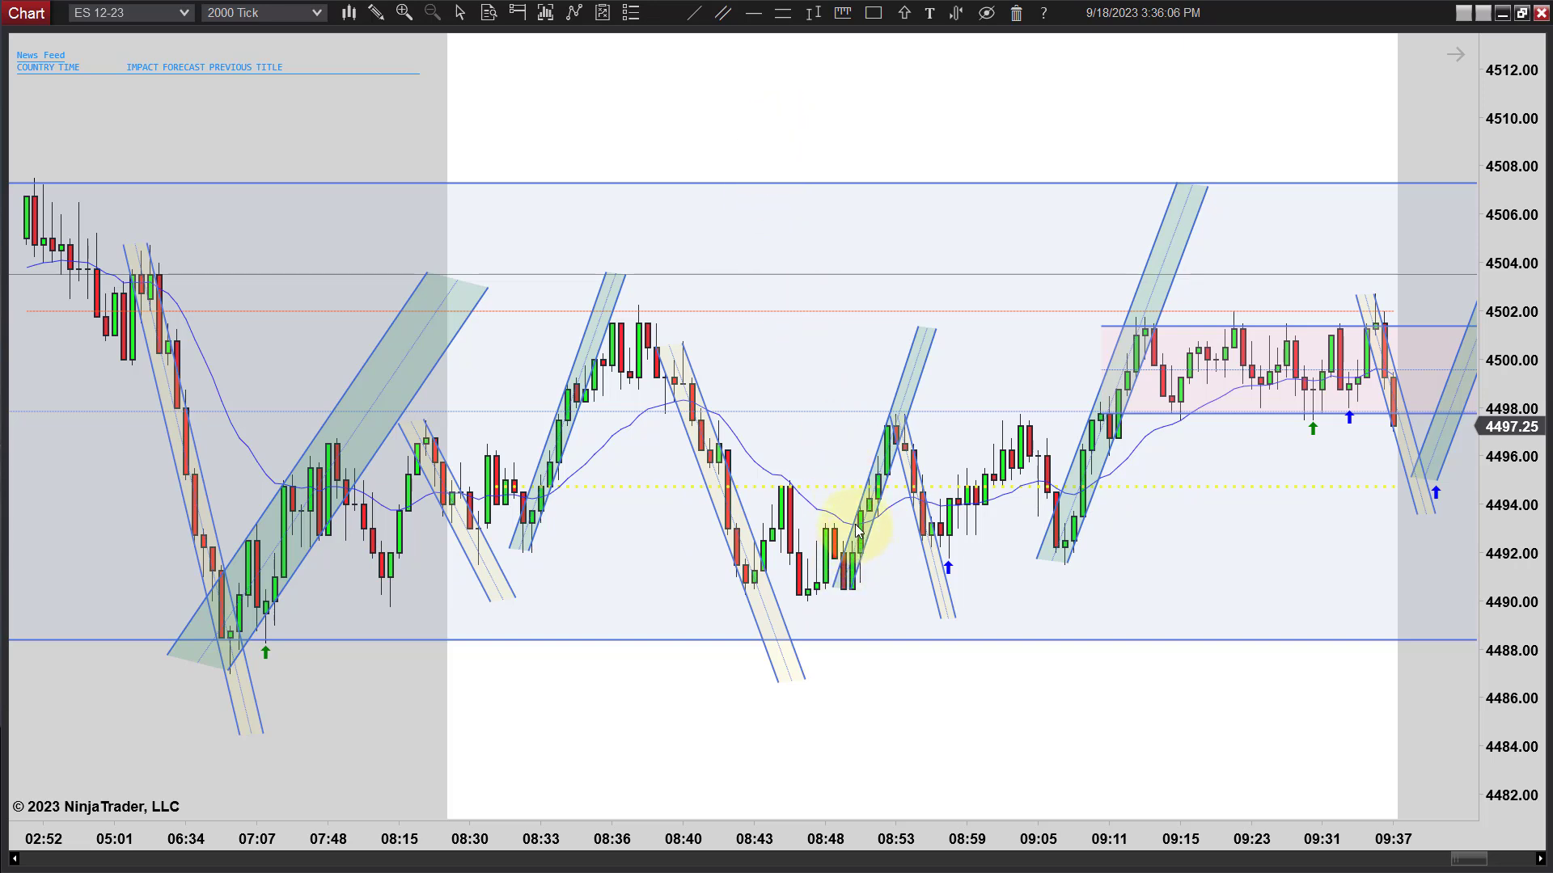
pyautogui.click(904, 13)
pyautogui.click(906, 40)
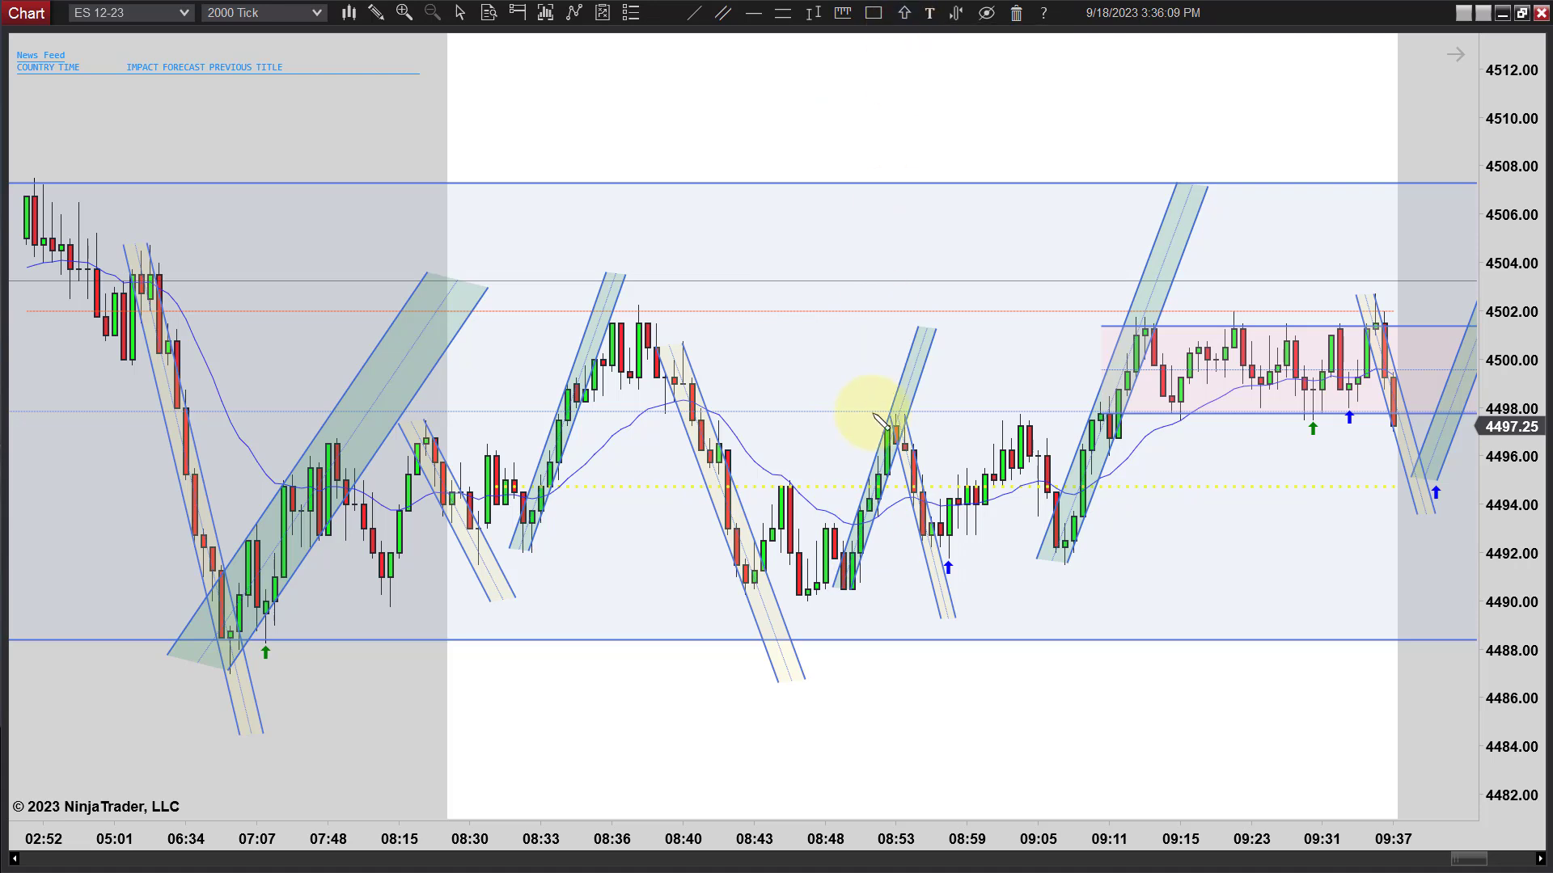
pyautogui.click(862, 603)
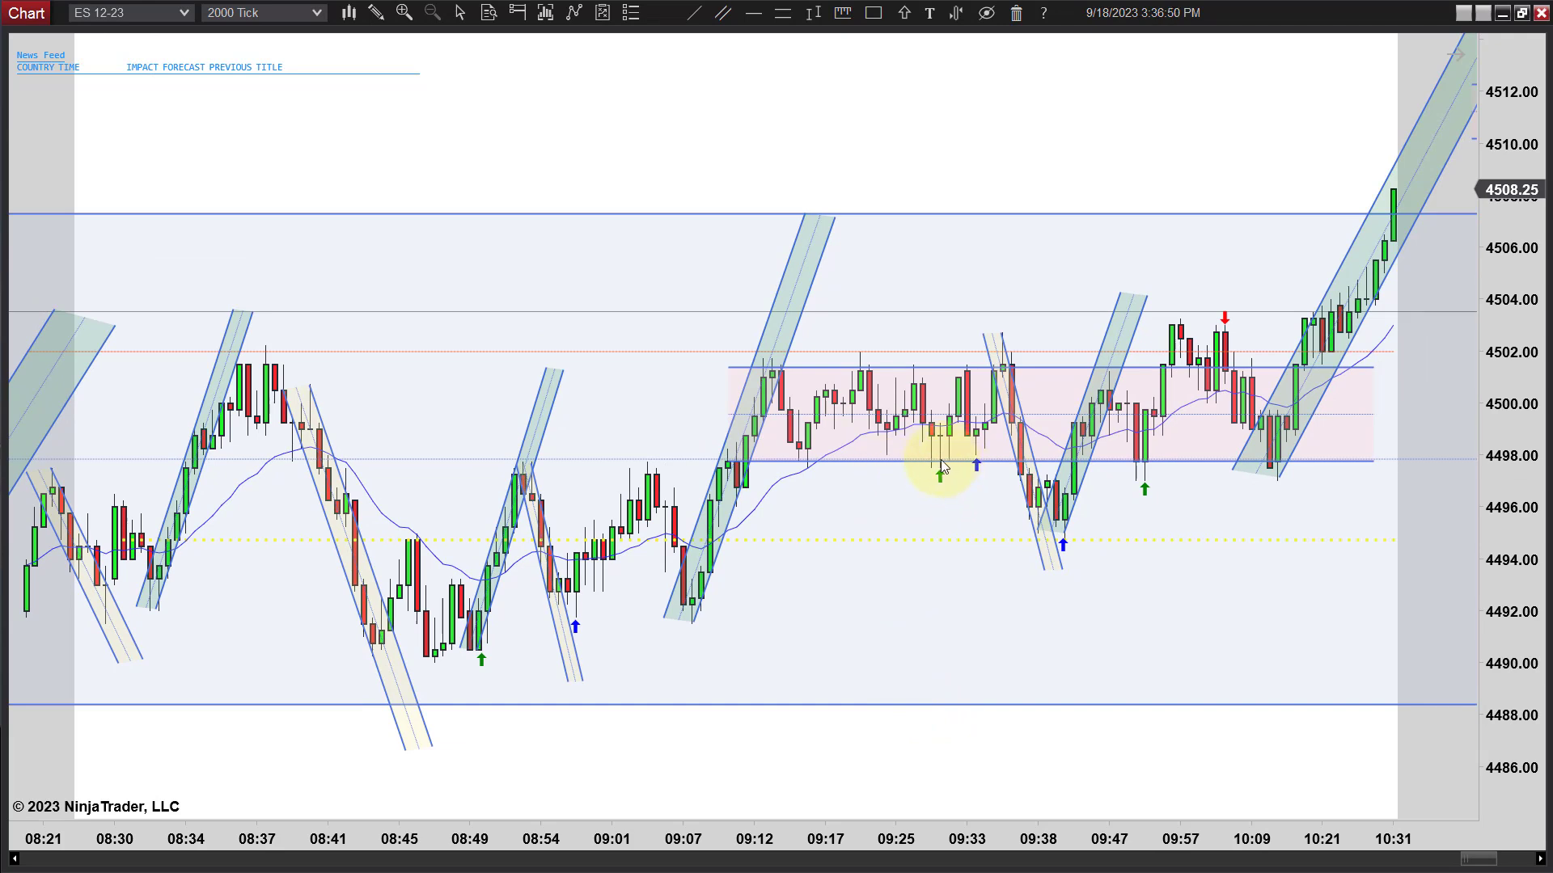
# Reposition the pink range box's bottom edge to about 4497.75, checking its properties along the way.
pyautogui.click(732, 459)
pyautogui.moveTo(726, 459); pyautogui.dragTo(726, 448)
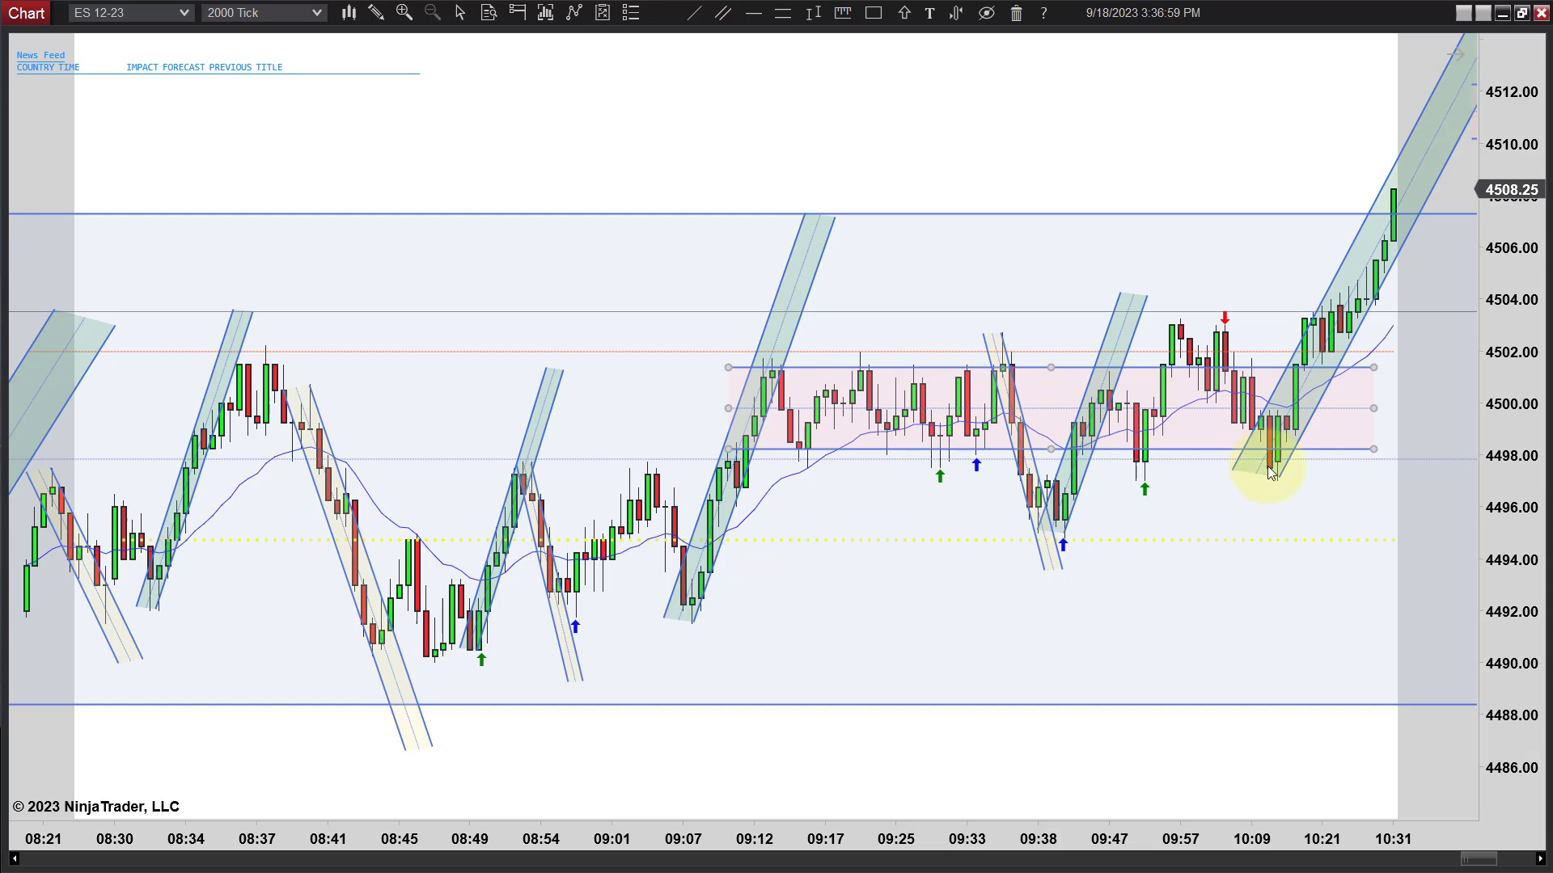
pyautogui.moveTo(729, 450); pyautogui.dragTo(732, 453)
pyautogui.doubleClick(731, 458)
pyautogui.click(812, 629)
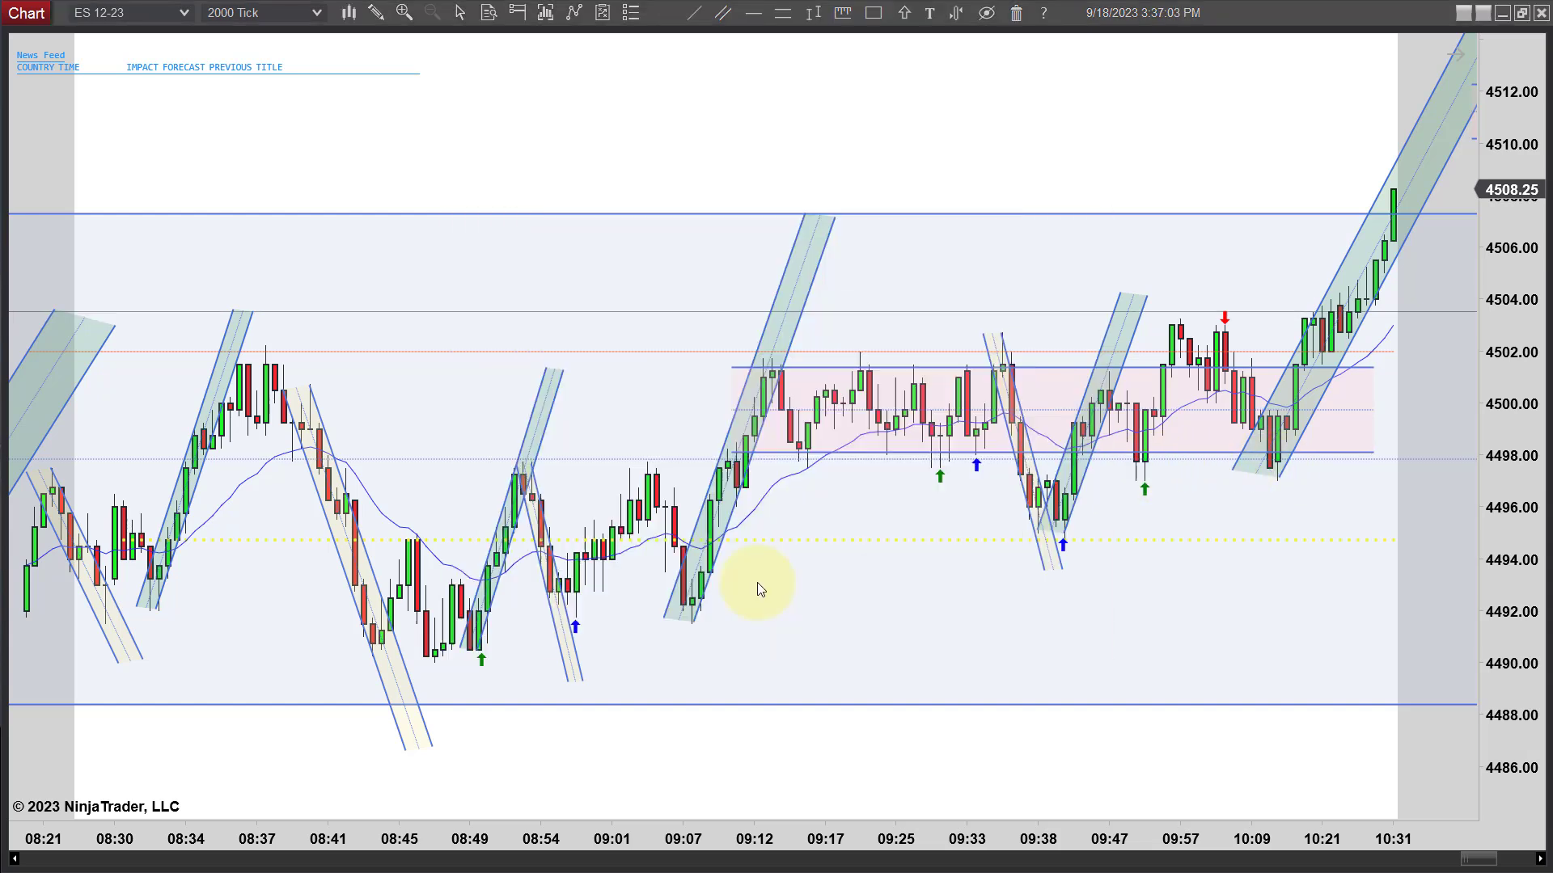
pyautogui.click(774, 451)
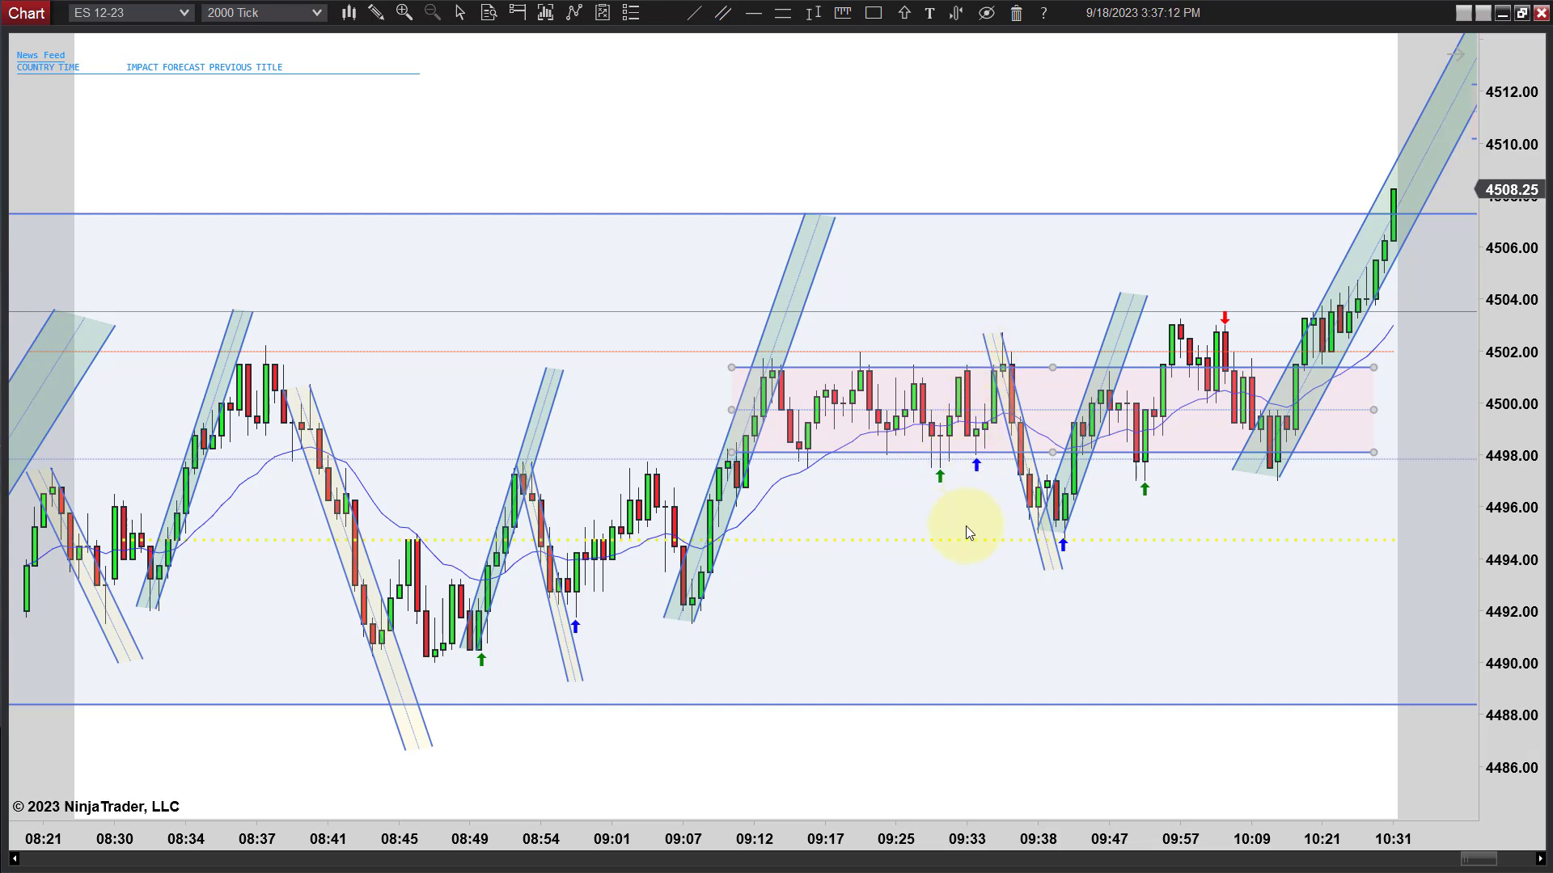
pyautogui.moveTo(738, 453); pyautogui.dragTo(731, 459)
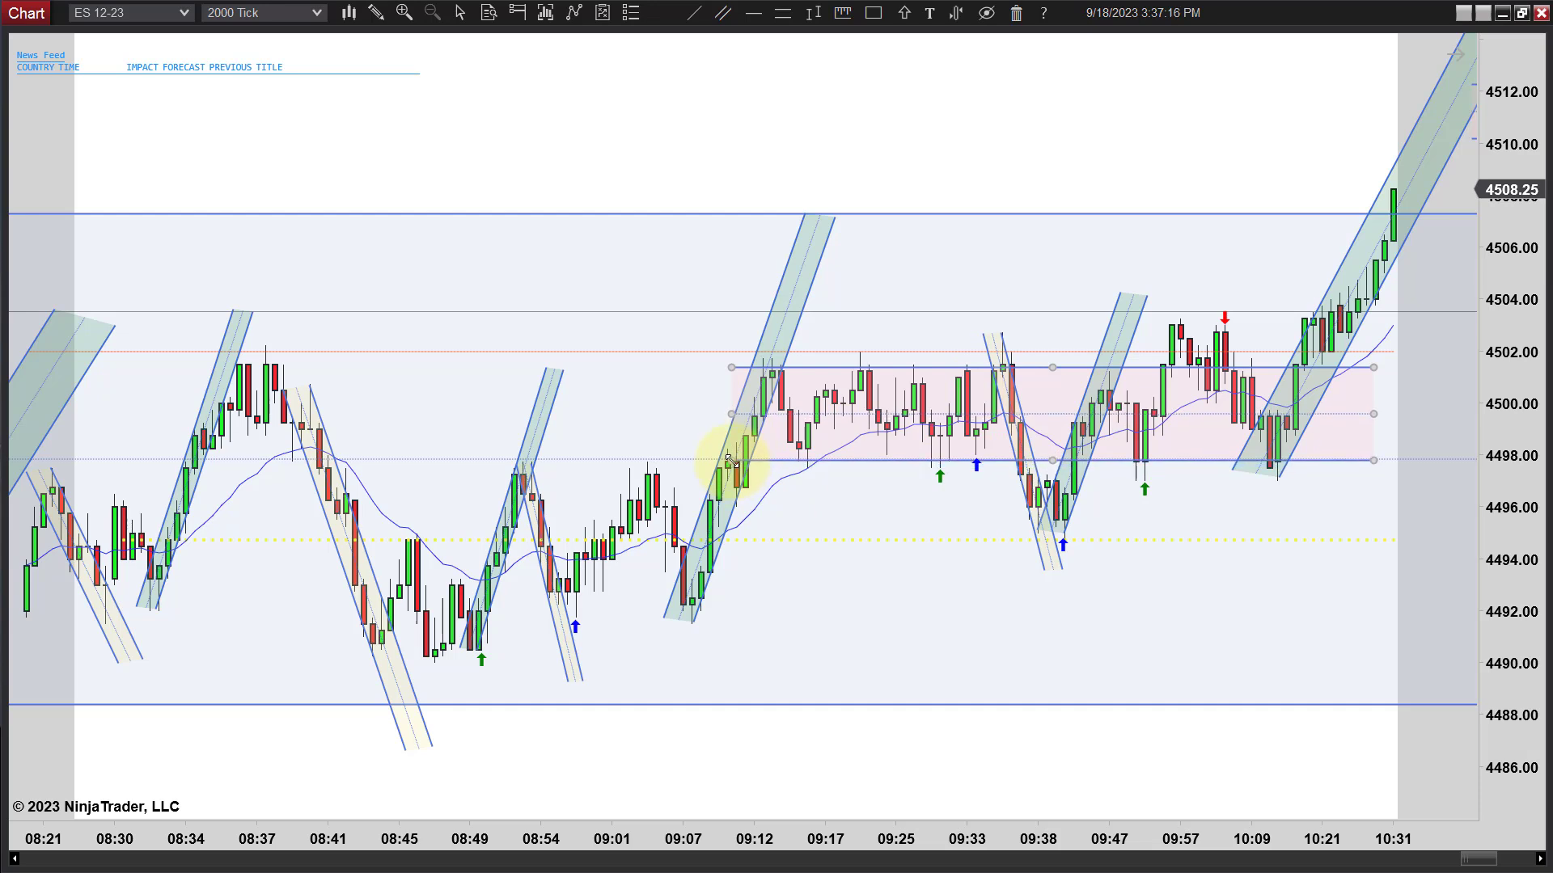
# Scroll the chart forward to 12:18 and select the green arrow above the 10:53 candles.
pyautogui.scroll(-3, 1186, 606)
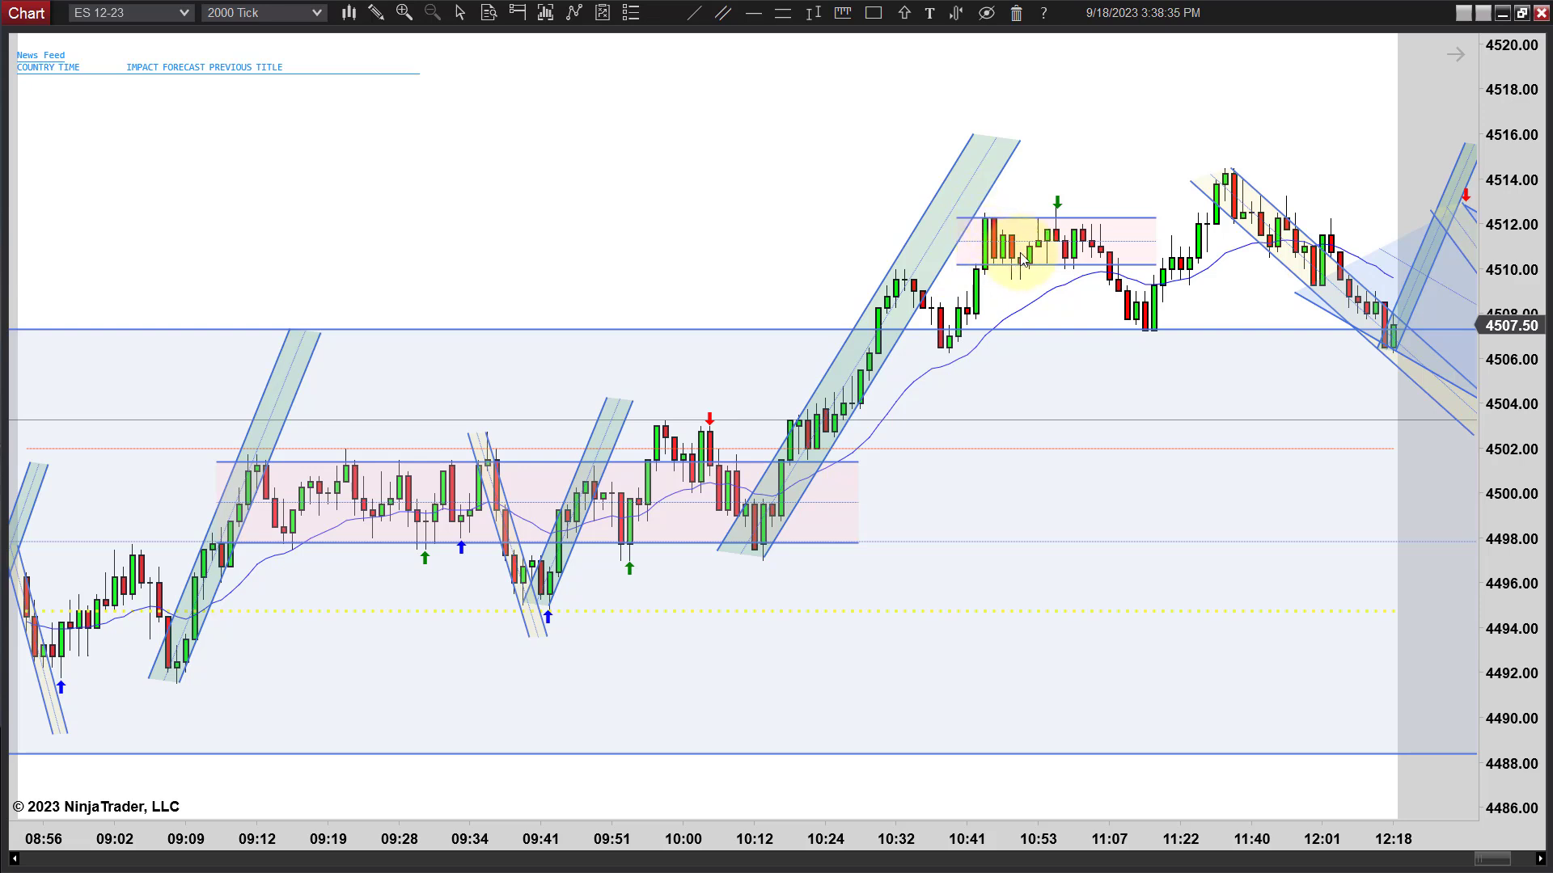
pyautogui.click(1056, 198)
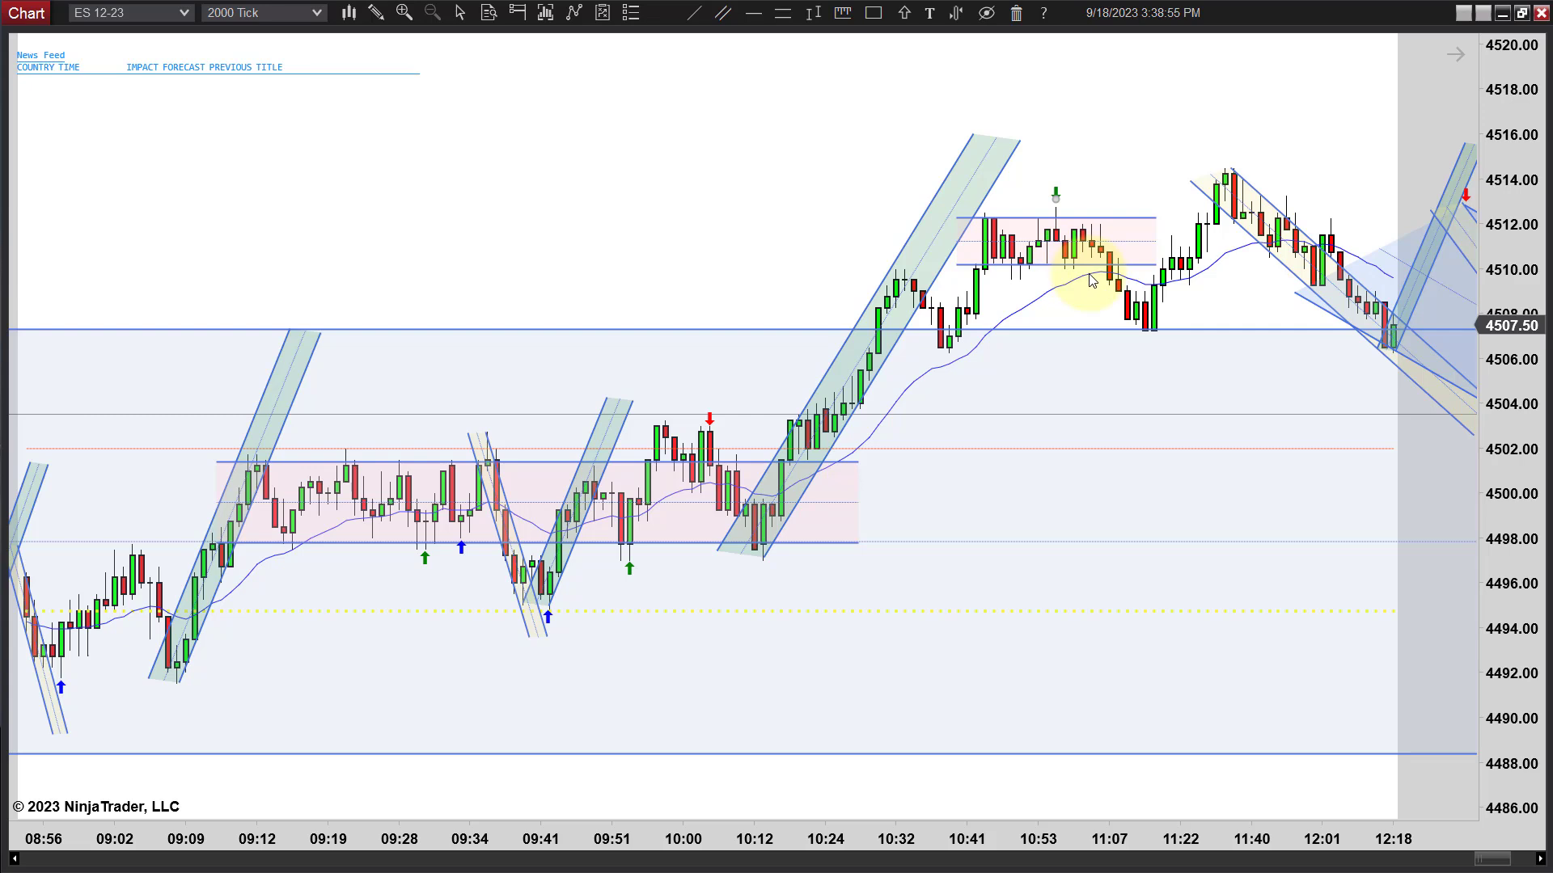
# Pan to 13:03, stretch the upper pink range box to 11:28 and lower its bottom edge slightly.
pyautogui.moveTo(1168, 405); pyautogui.dragTo(997, 421)
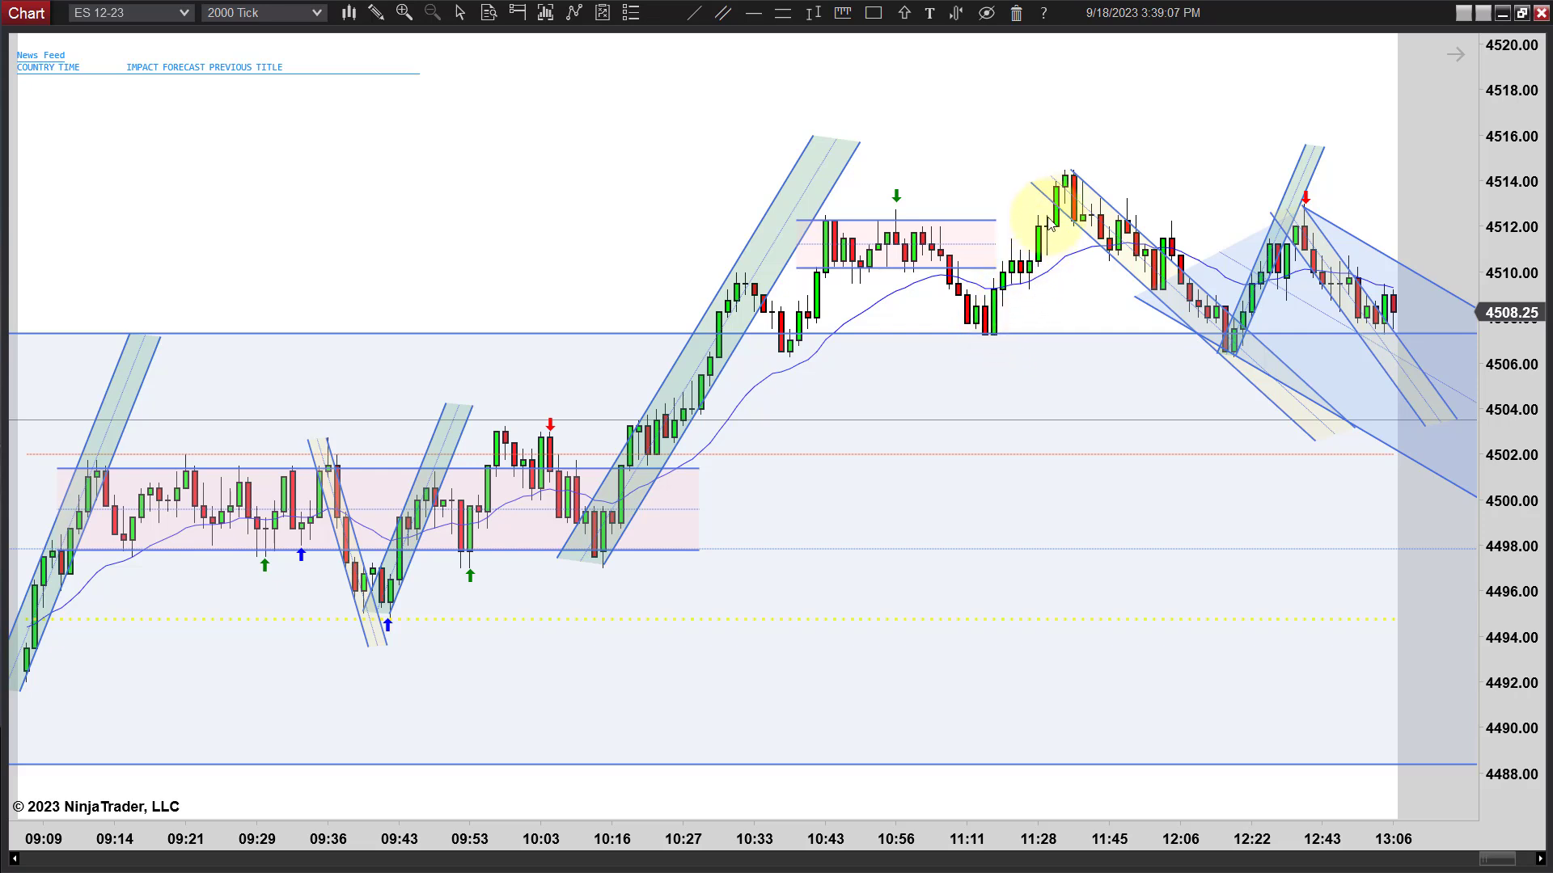
pyautogui.click(995, 268)
pyautogui.moveTo(1000, 243); pyautogui.dragTo(1067, 241)
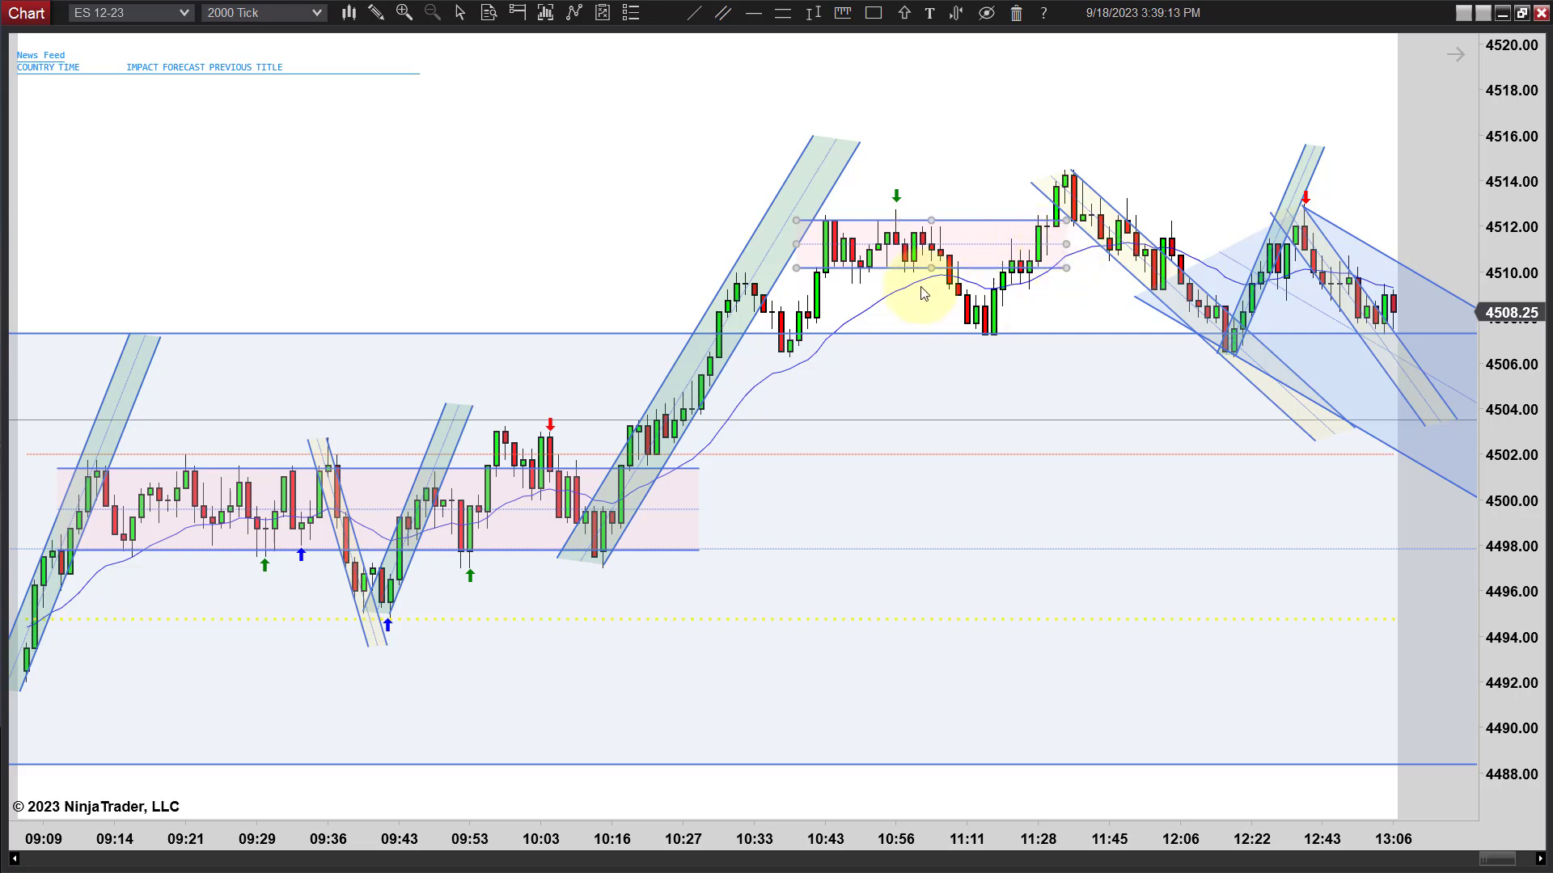
pyautogui.moveTo(796, 268); pyautogui.dragTo(796, 276)
pyautogui.click(993, 391)
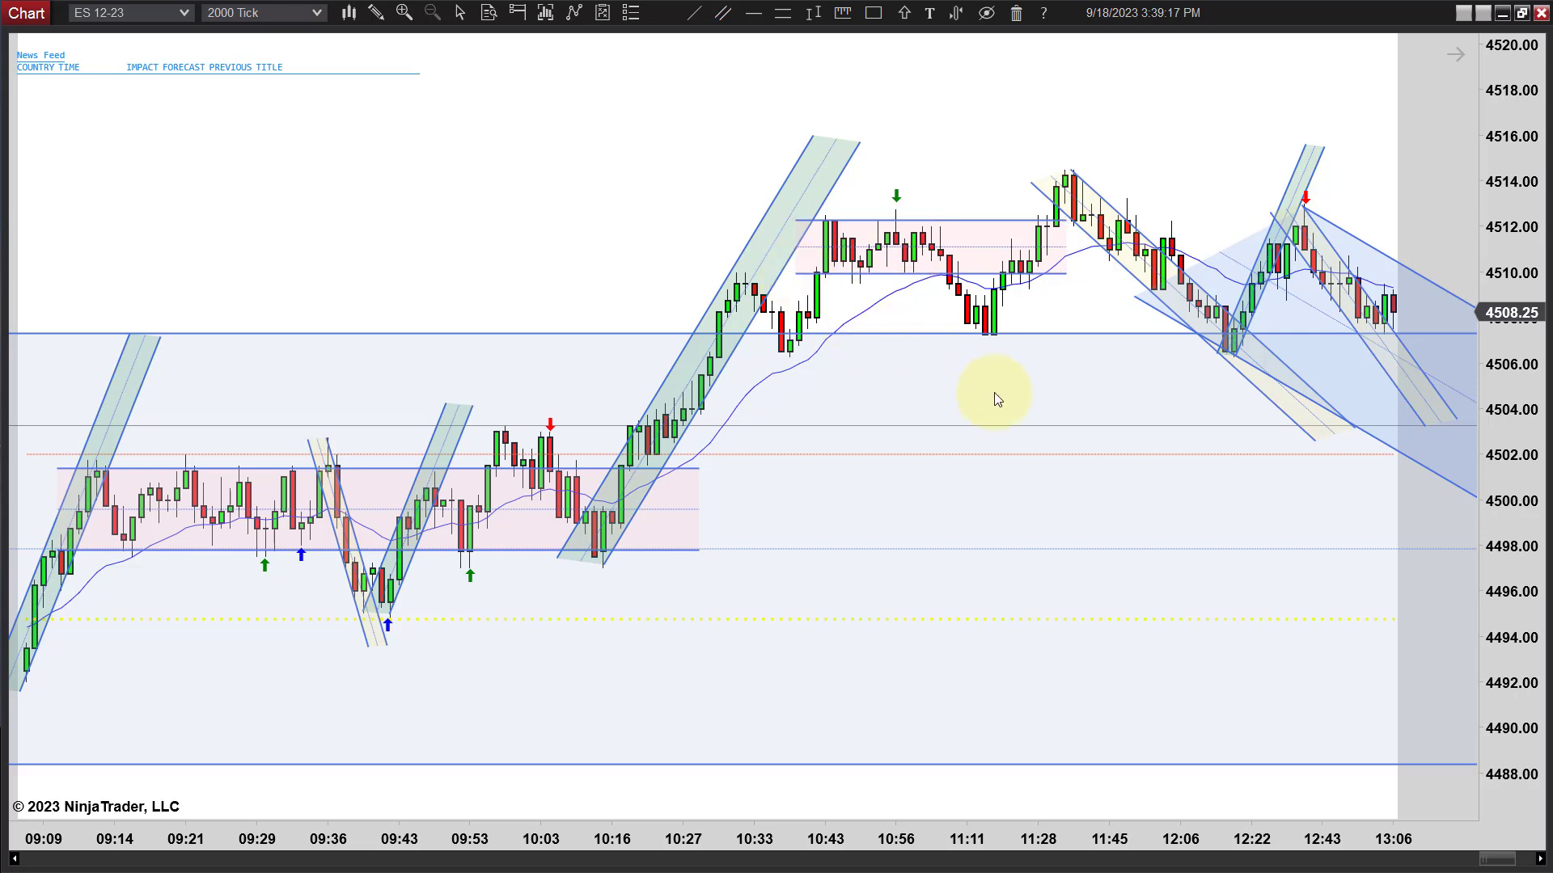